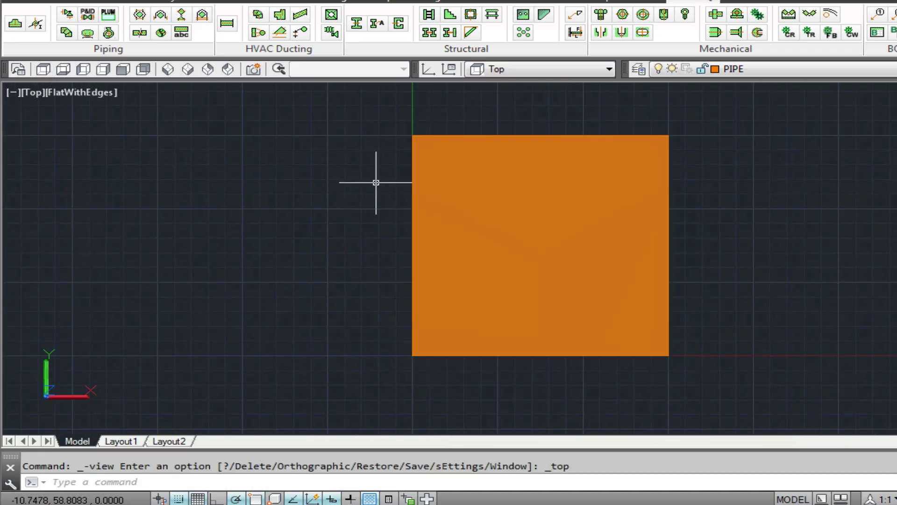
# Step: Review the object snap and polar tracking settings, keeping Endpoint and Center as the active object snap modes
pyautogui.press('Escape')
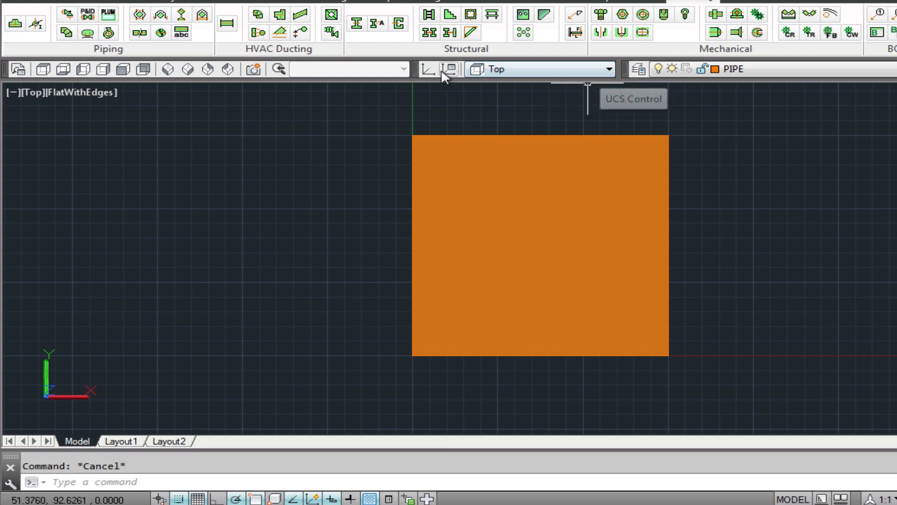
pyautogui.rightClick(428, 70)
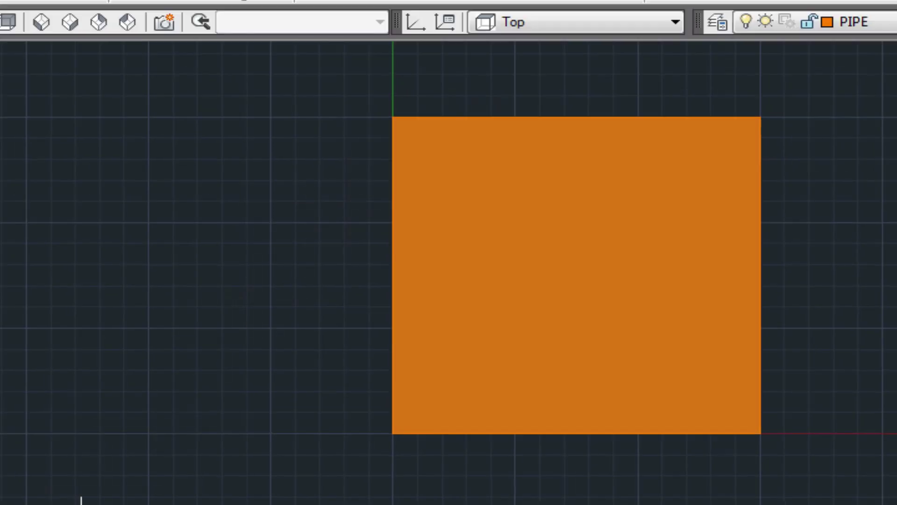
pyautogui.keyDown('shift'); pyautogui.rightClick(164, 219); pyautogui.keyUp('shift')
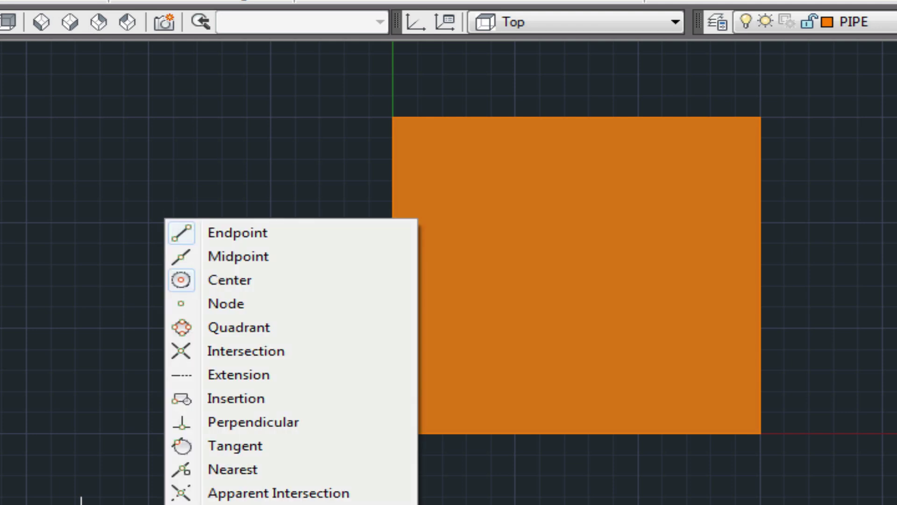
pyautogui.click(225, 503)
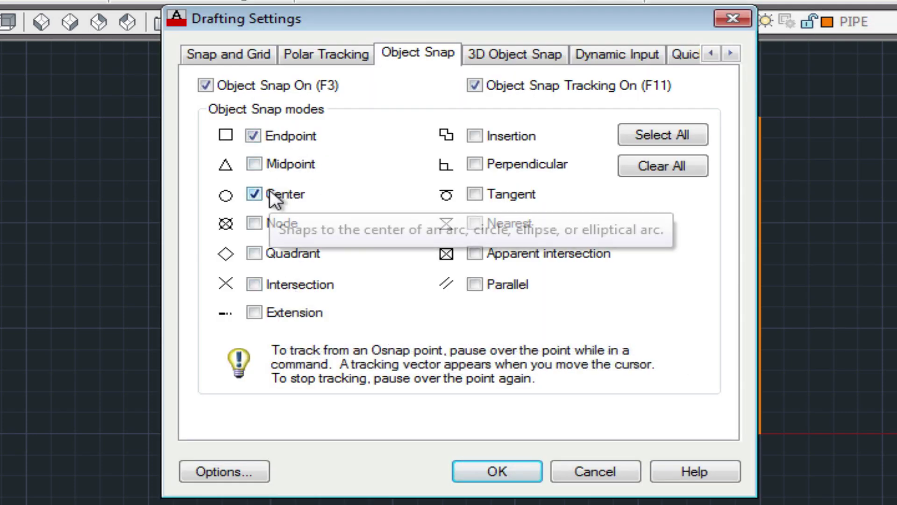
pyautogui.click(320, 55)
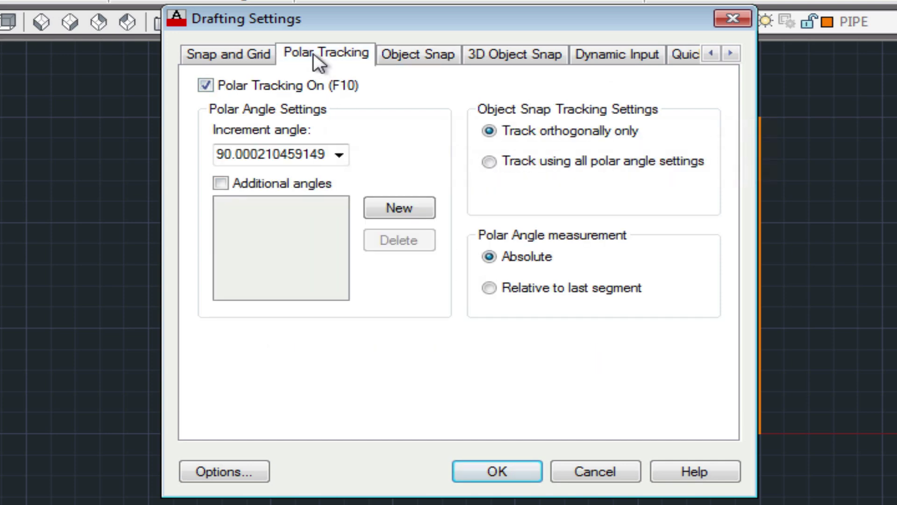
pyautogui.click(393, 55)
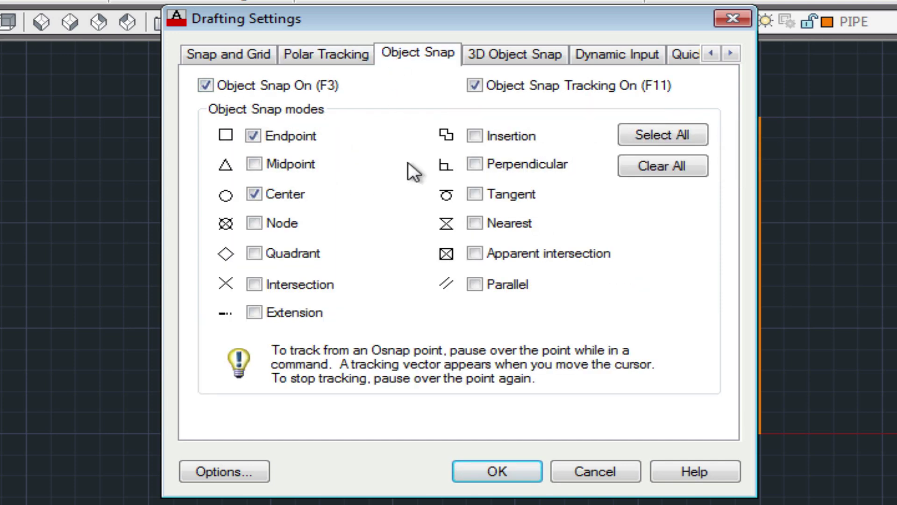
pyautogui.click(514, 468)
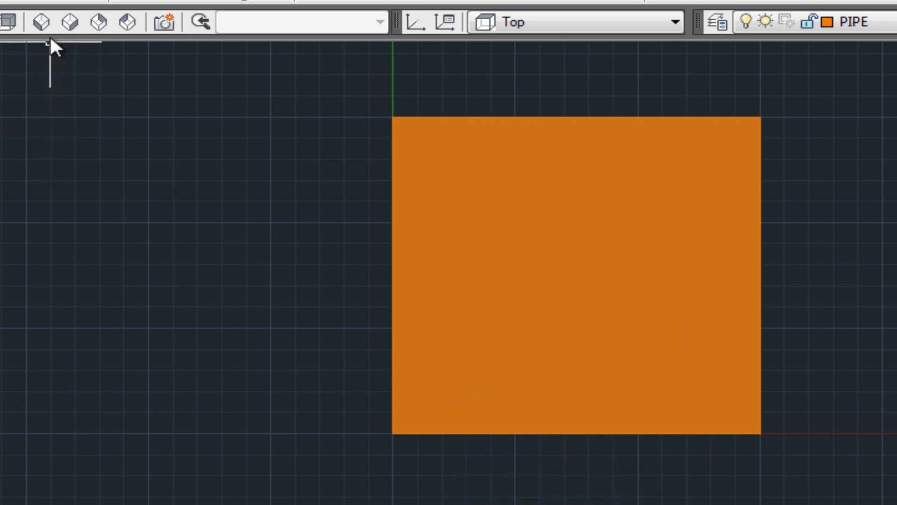
# Step: Switch the model to the SE Isometric view and align the UCS with the Front plane
pyautogui.click(70, 21)
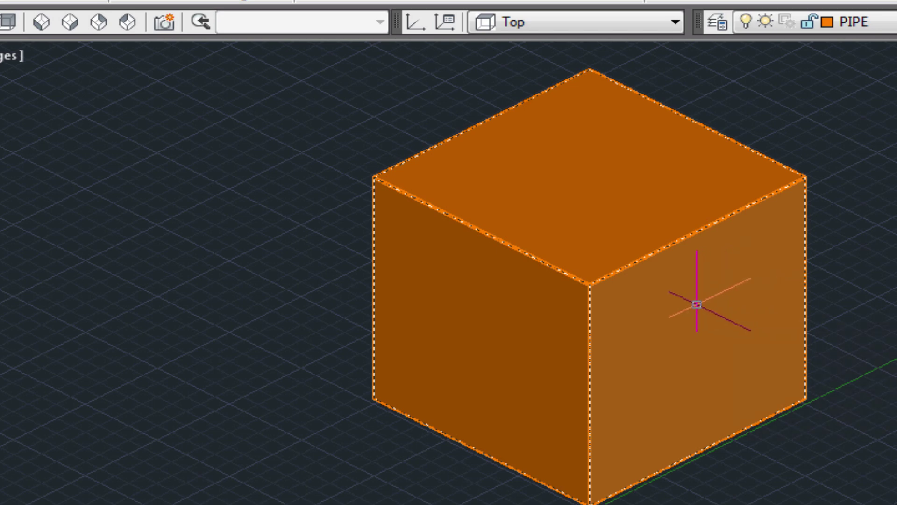
pyautogui.click(675, 21)
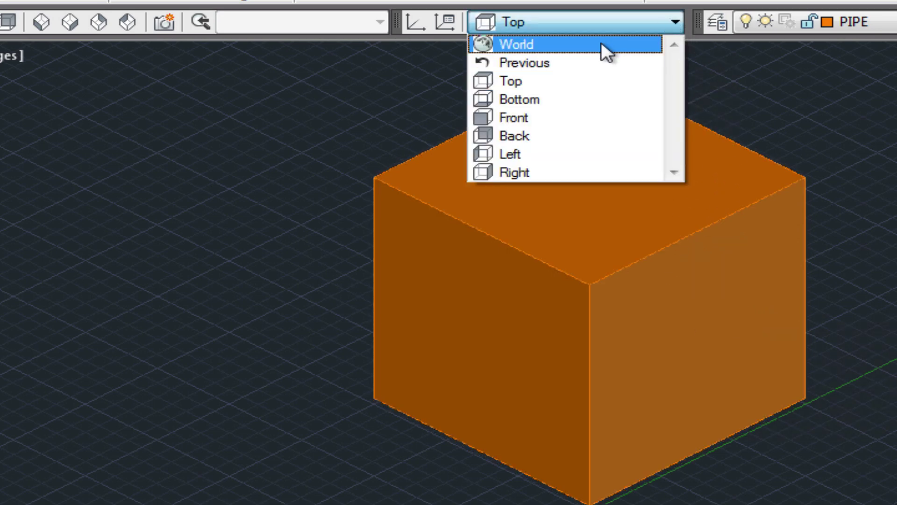
pyautogui.click(536, 117)
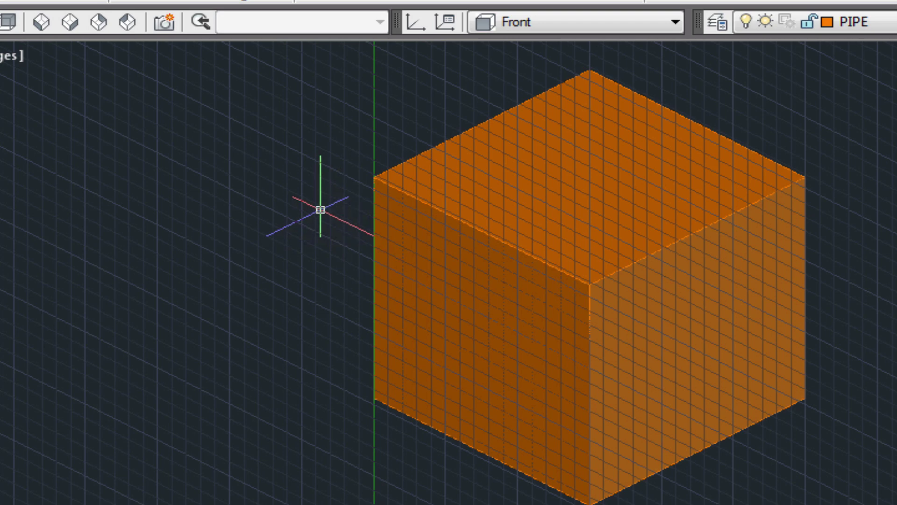
# Step: Draw connected lines on the front face: partway along the top edge, down, back left, about 72 units to the right edge, 41 units down to the corner
pyautogui.write('l')
pyautogui.press('Return')
pyautogui.click(373, 178)
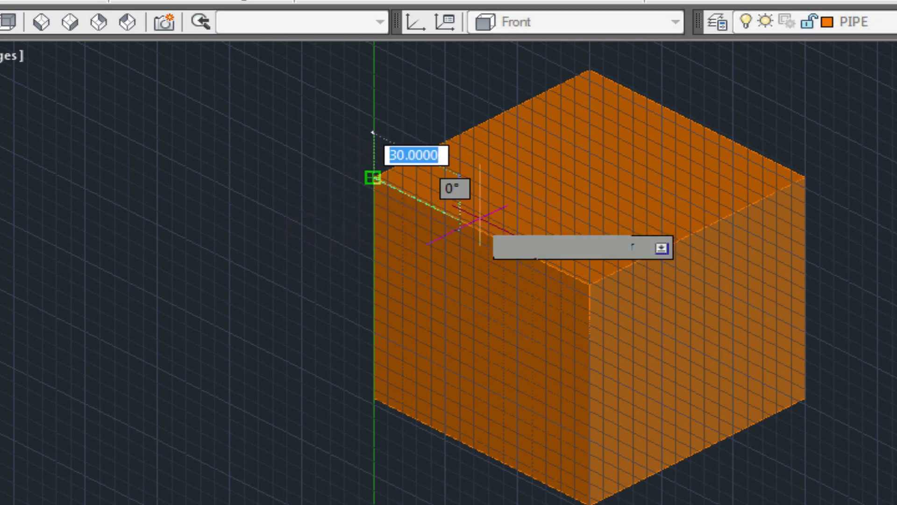
pyautogui.click(486, 232)
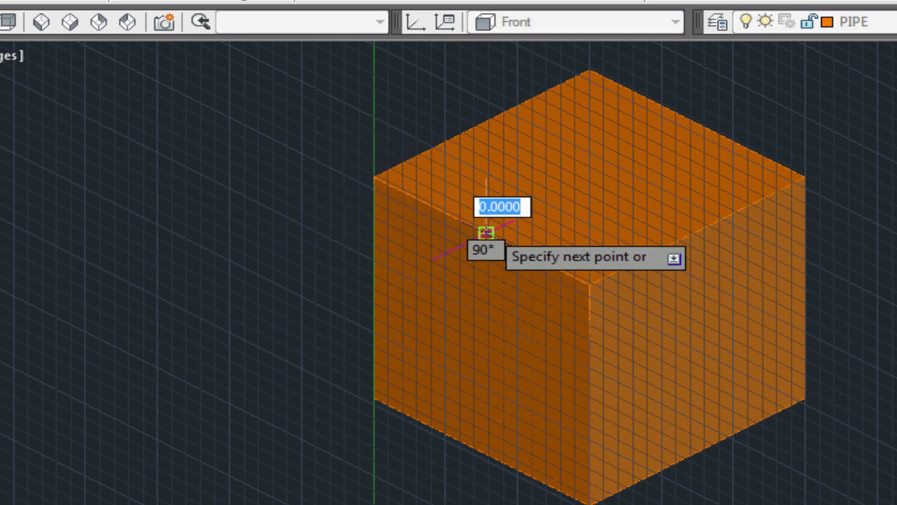
pyautogui.click(485, 335)
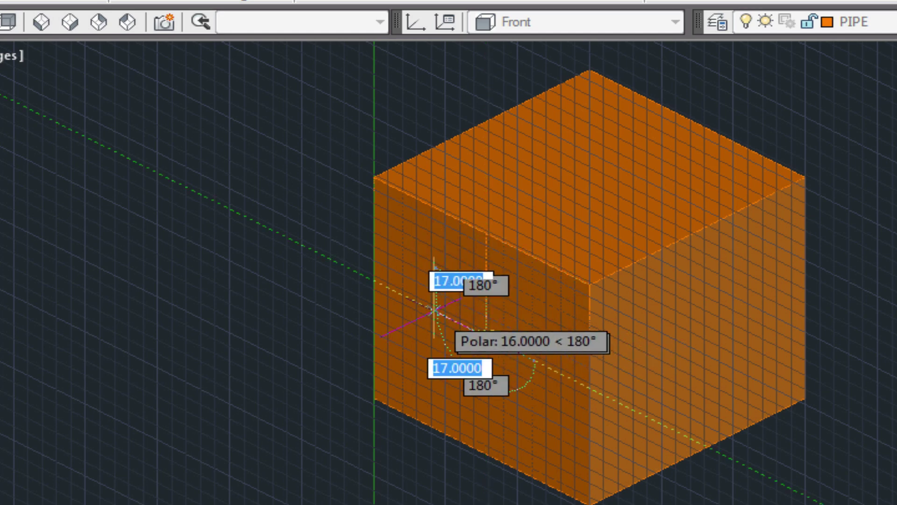
pyautogui.click(374, 280)
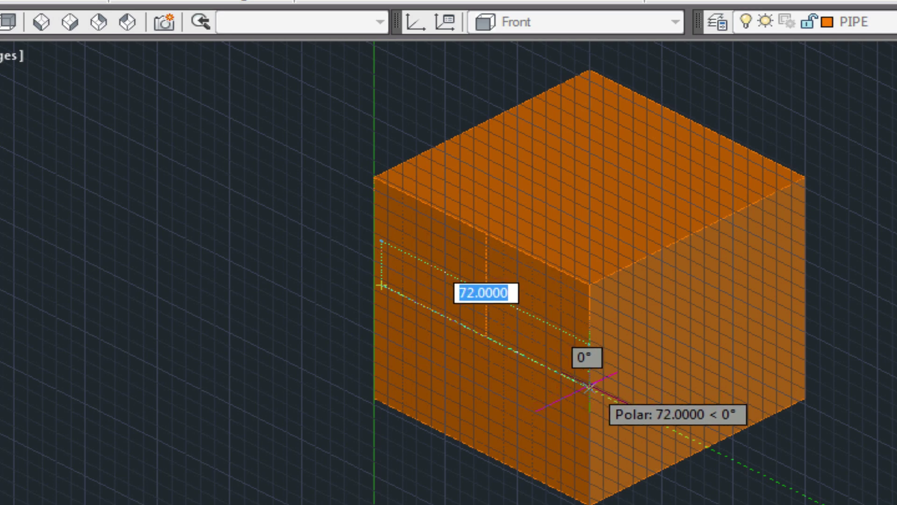
pyautogui.click(588, 386)
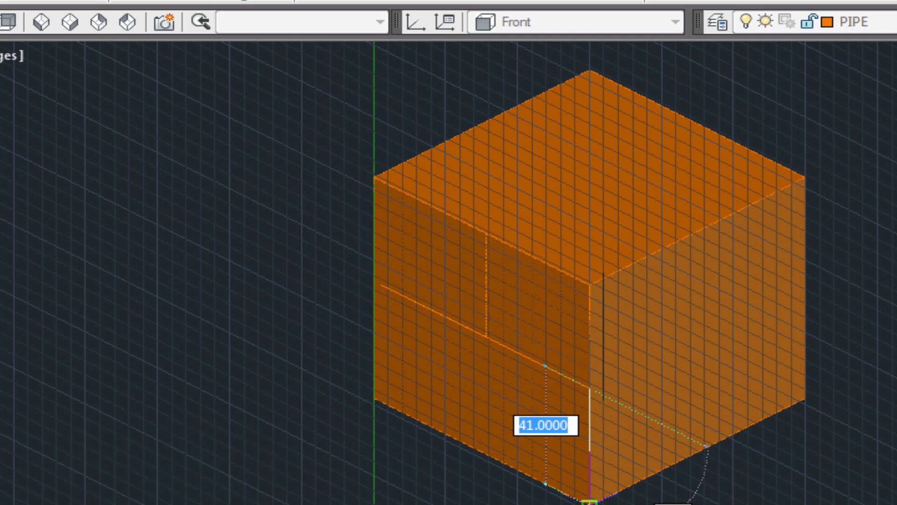
pyautogui.click(590, 503)
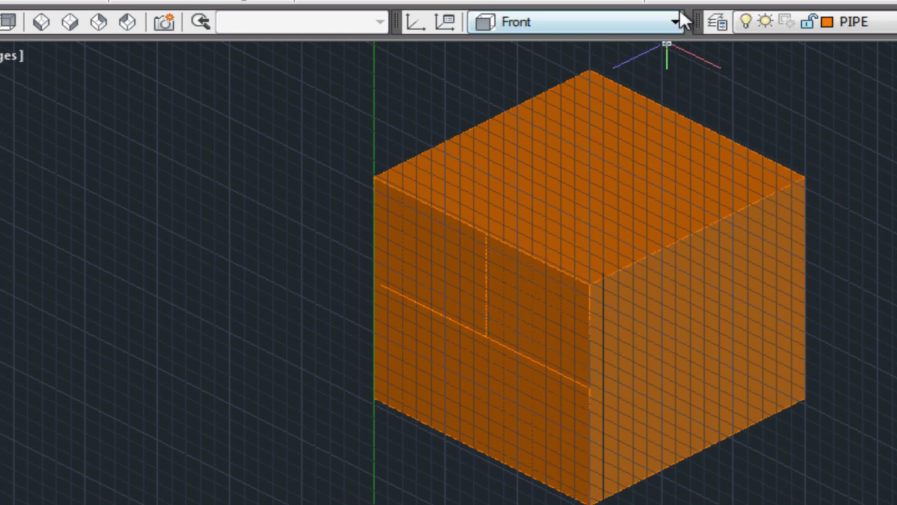
# Step: Set the UCS to Right and draw a line along the box's lower right edge, extending back past the bottom front corner
pyautogui.click(676, 22)
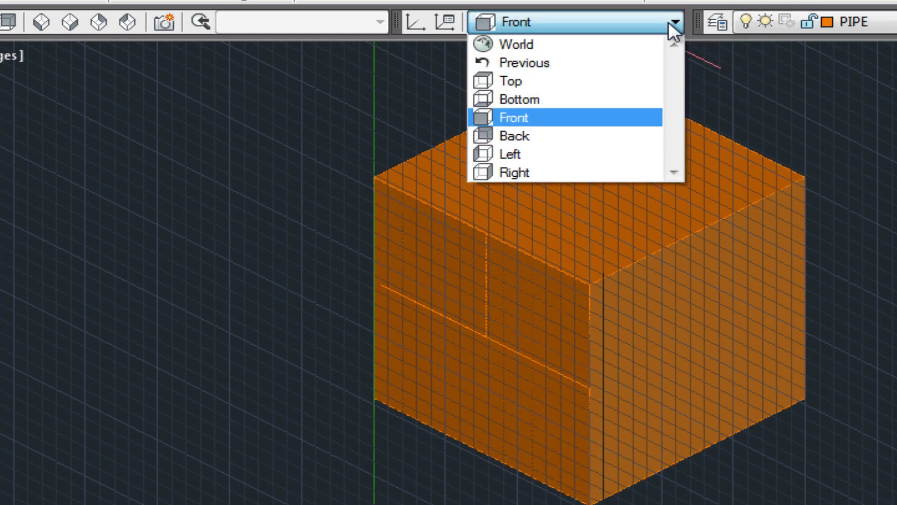
pyautogui.click(559, 172)
pyautogui.press('Return')
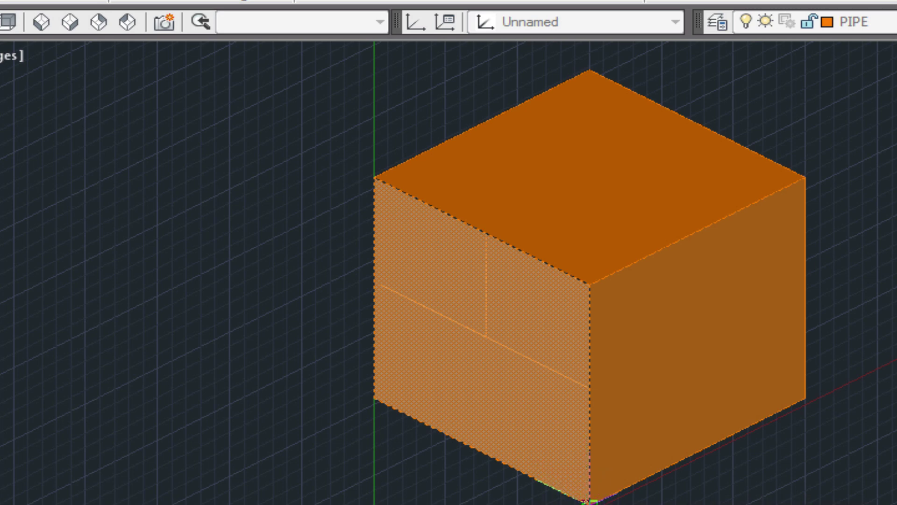
pyautogui.click(590, 501)
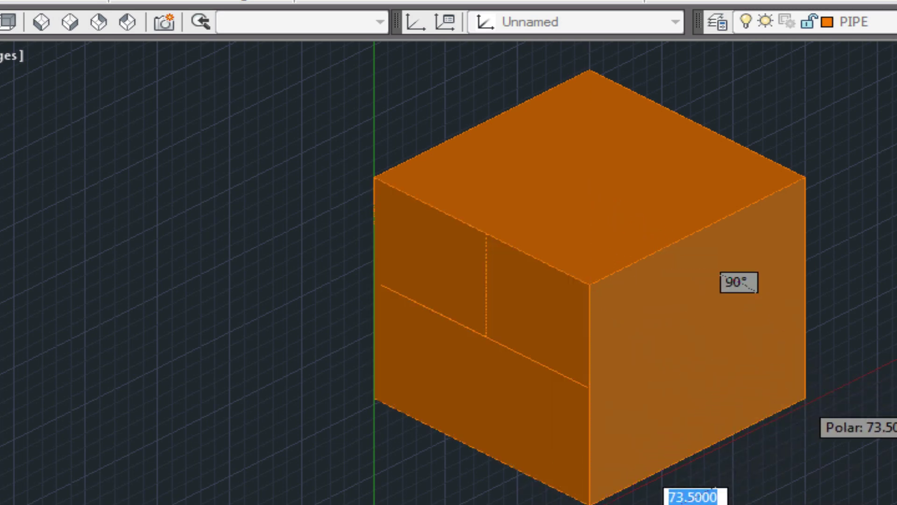
pyautogui.click(804, 400)
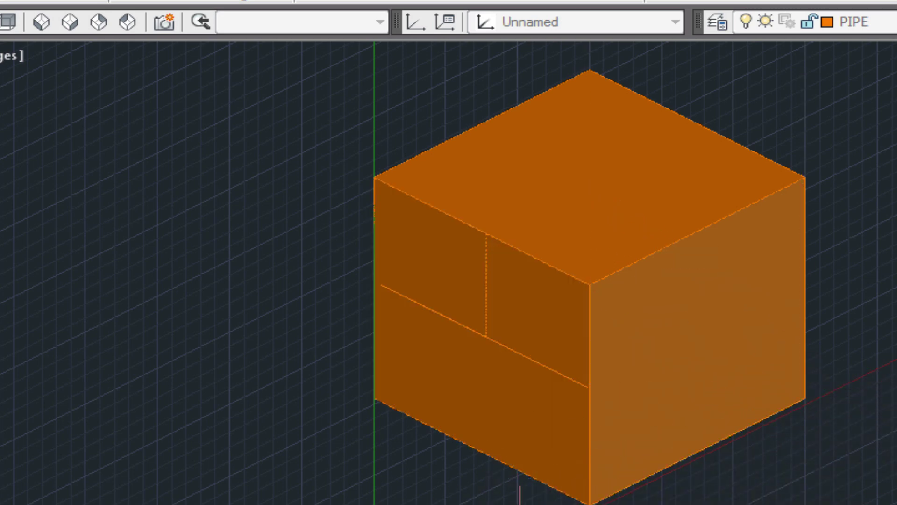
pyautogui.hotkey('ctrl', 'z')
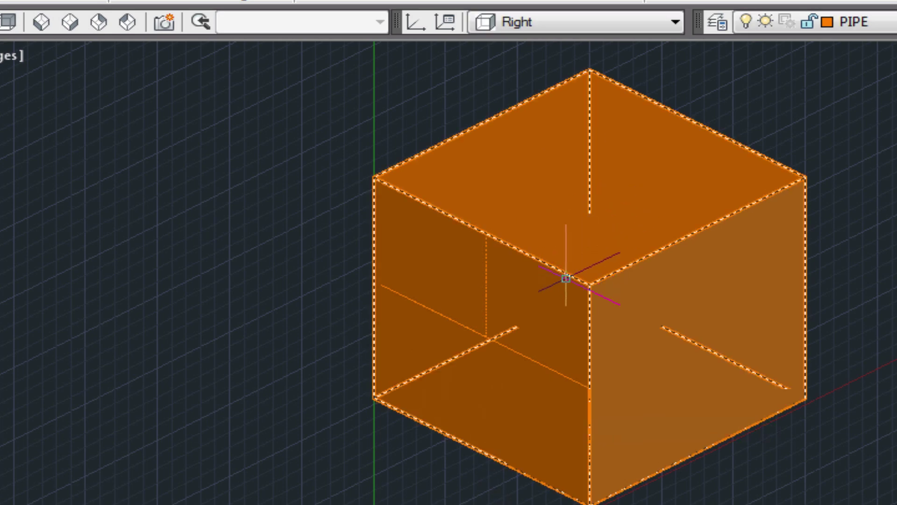
# Step: Delete the solid box, leaving only the centerlines, and set the UCS to World
pyautogui.click(576, 285)
pyautogui.press('Delete')
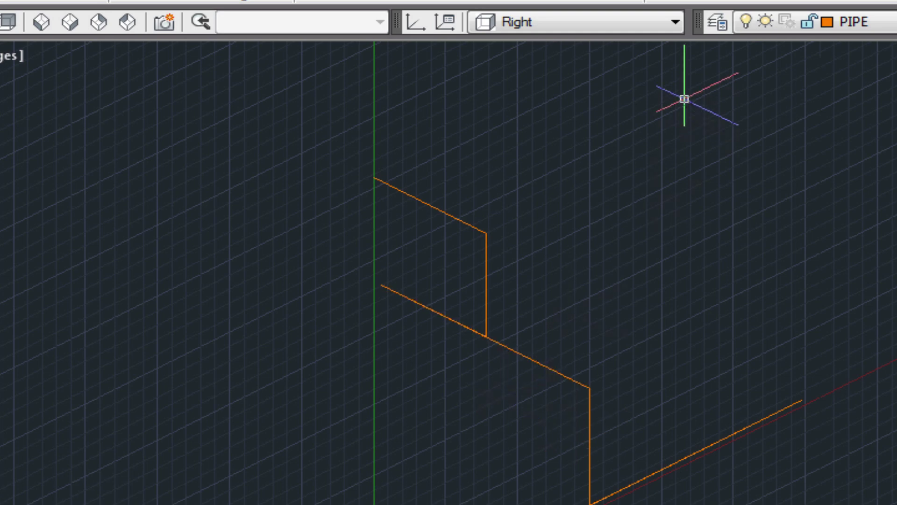
pyautogui.click(680, 19)
pyautogui.click(600, 42)
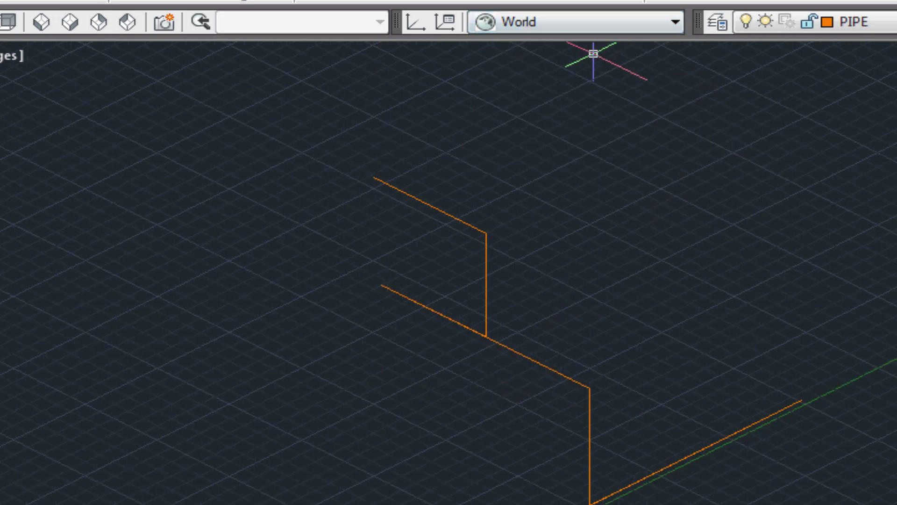
# Step: Insert a 6 inch butt-welded carbon steel 3D tee by its center at the upper junction, run along the sloping line, branch up the vertical line, roll 0
pyautogui.write('_pan')
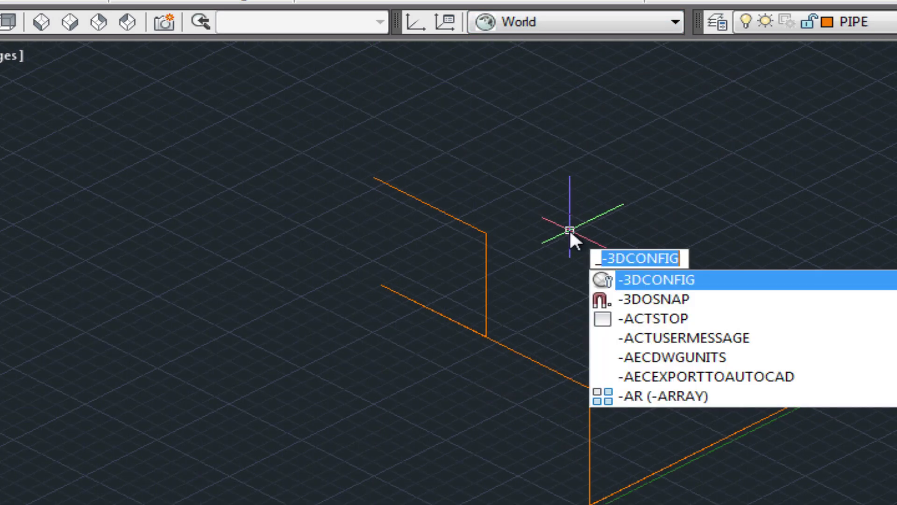
pyautogui.press('Return')
pyautogui.moveTo(569, 276); pyautogui.dragTo(581, 173)
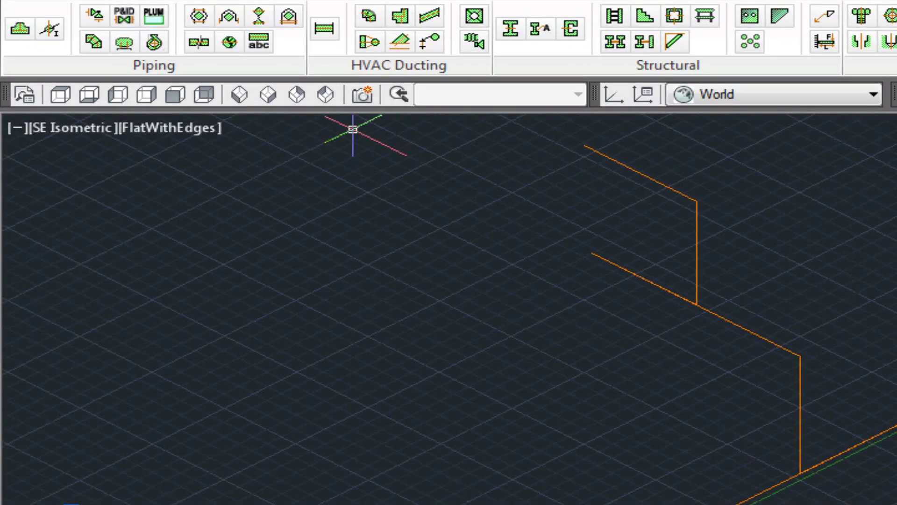
pyautogui.click(22, 31)
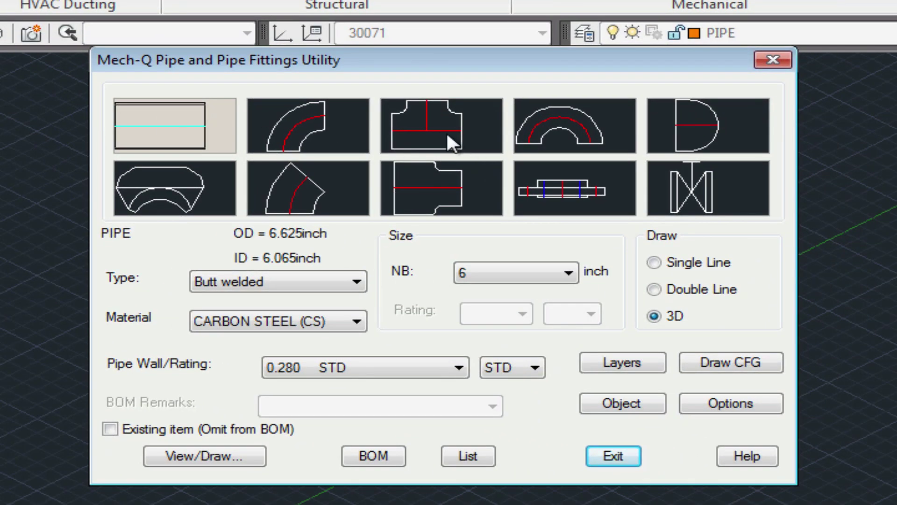
pyautogui.click(447, 133)
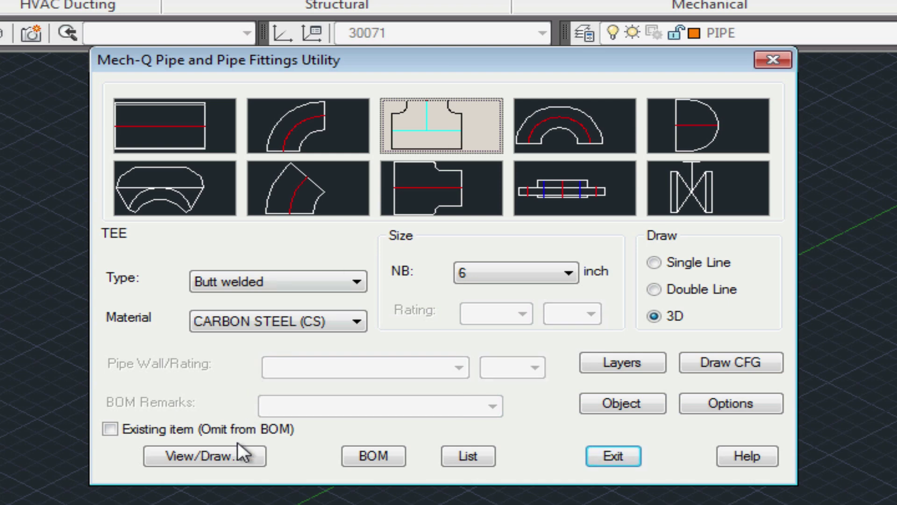
pyautogui.click(233, 457)
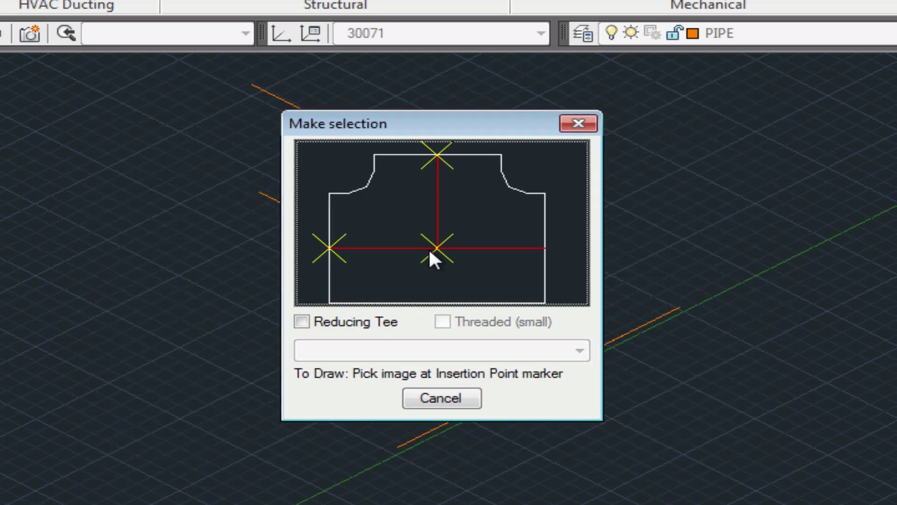
pyautogui.click(428, 247)
pyautogui.click(365, 243)
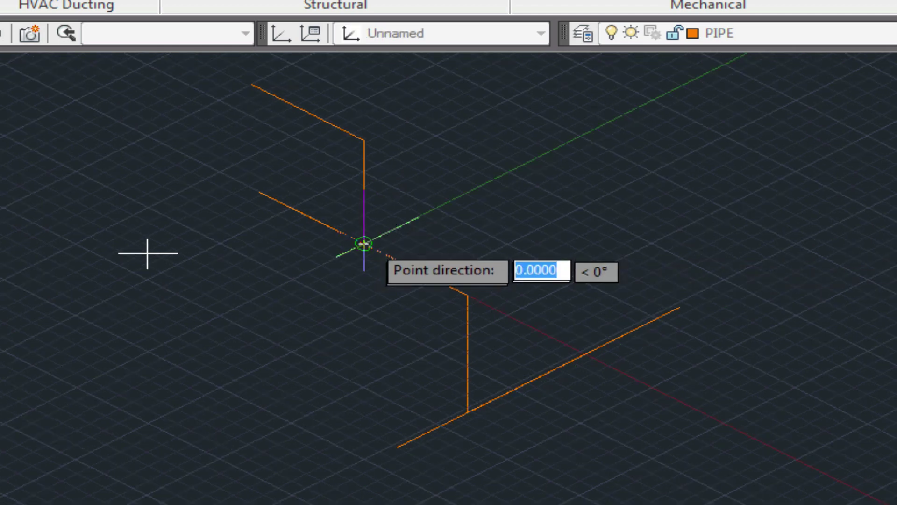
pyautogui.click(467, 295)
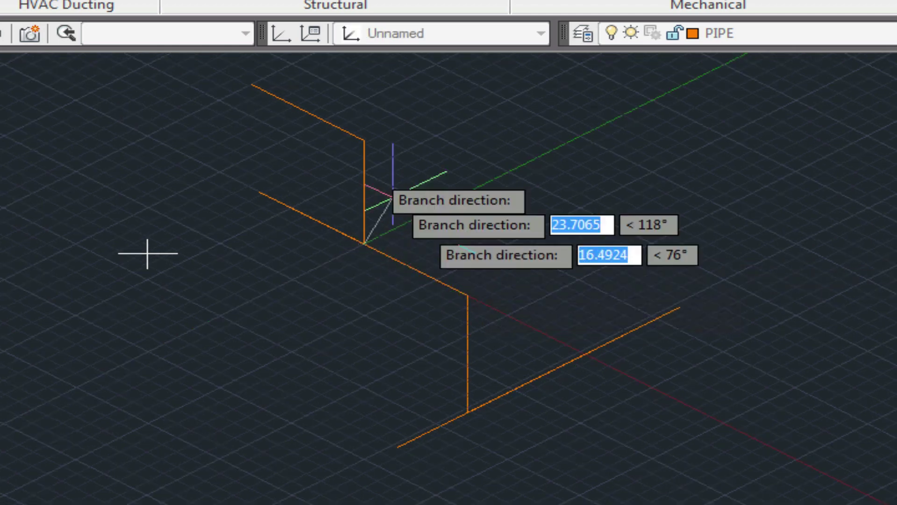
pyautogui.click(365, 138)
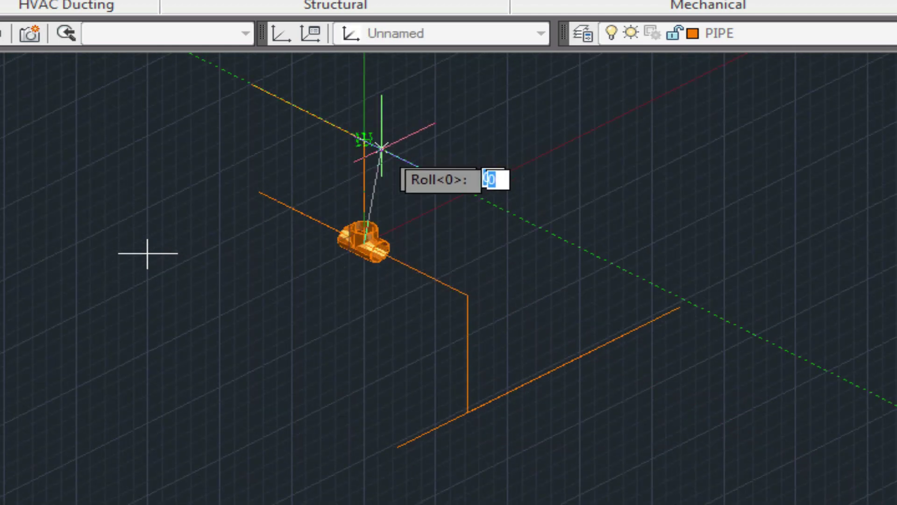
pyautogui.press('Return')
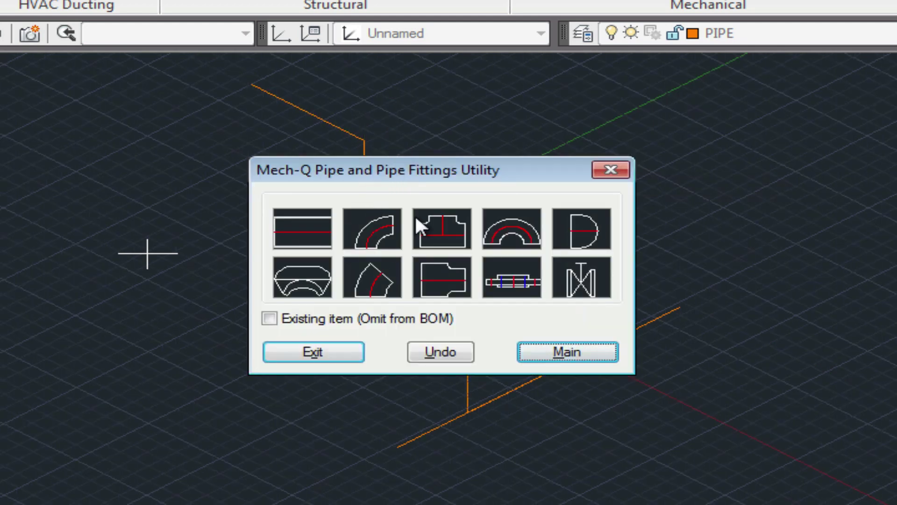
# Step: Insert a 6 inch 3D tee at the lower junction, run along the long bottom line, branch up the vertical line, and exit the fittings utility
pyautogui.click(439, 232)
pyautogui.click(436, 251)
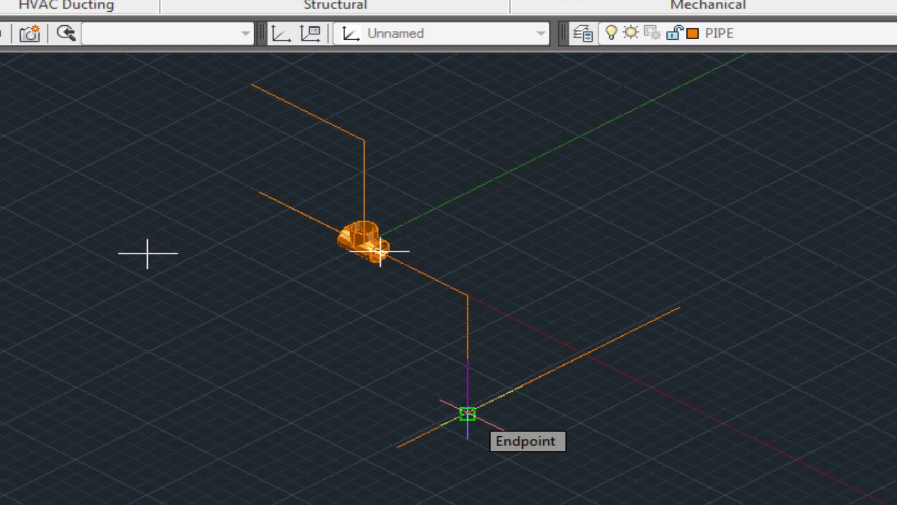
pyautogui.click(467, 414)
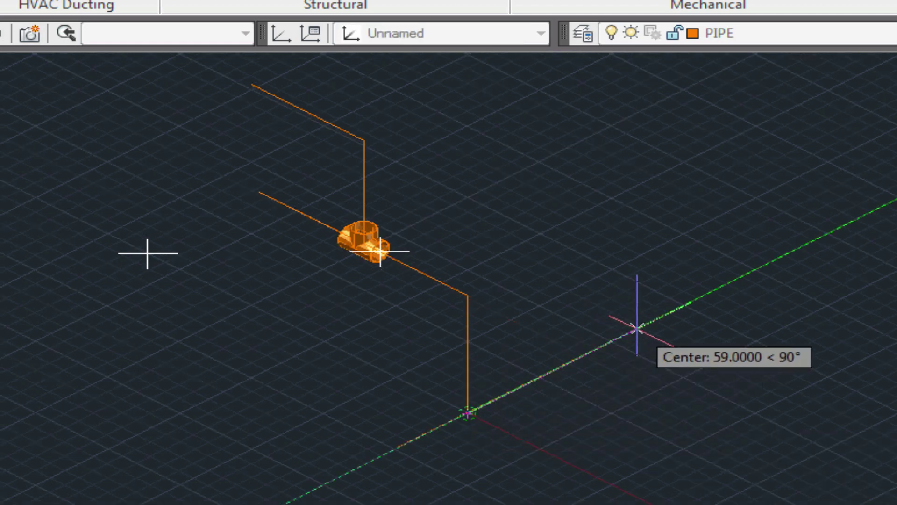
pyautogui.click(641, 327)
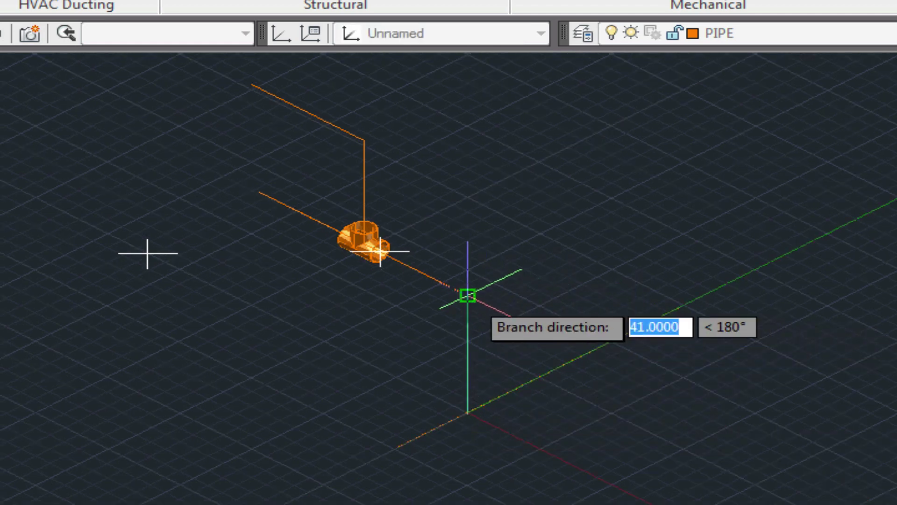
pyautogui.press('Return')
pyautogui.press('Return')
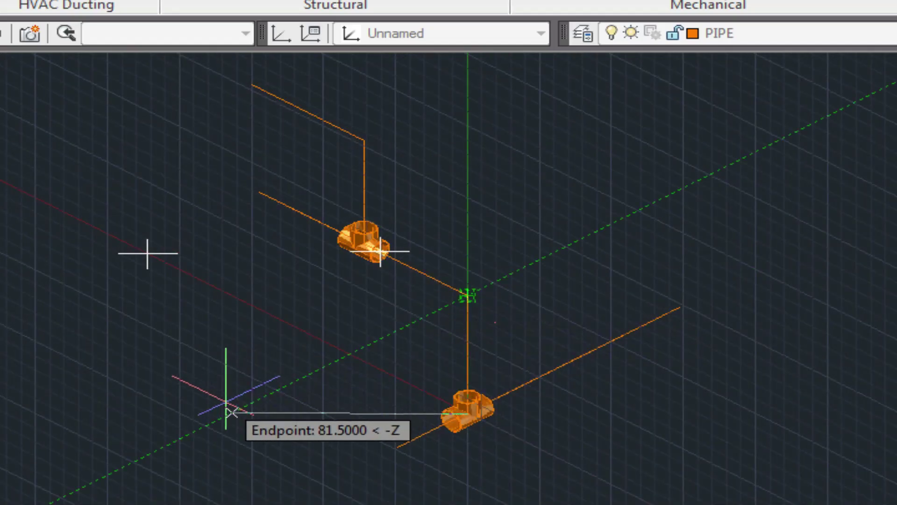
pyautogui.click(332, 359)
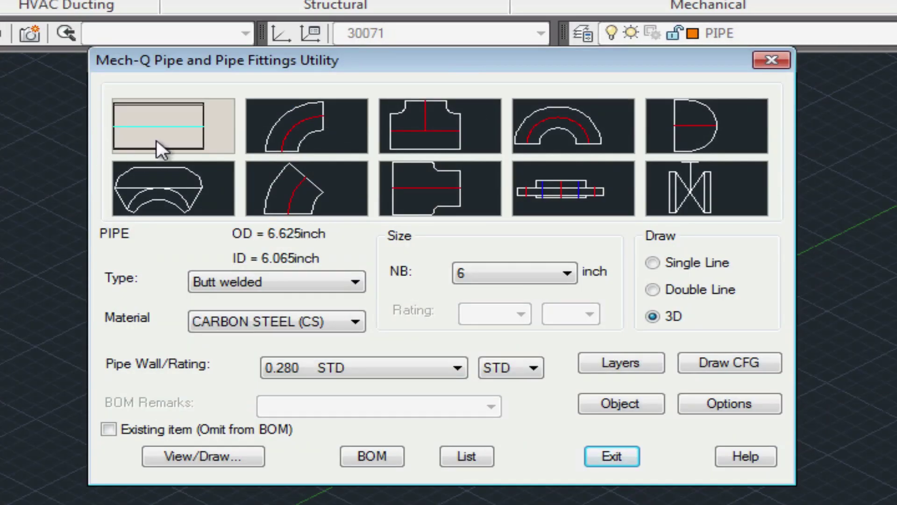
# Step: Draw 6 inch butt-welded carbon steel 3D pipe from the top line's free end through its corner elbow down to the upper tee's branch
pyautogui.click(159, 127)
pyautogui.click(236, 454)
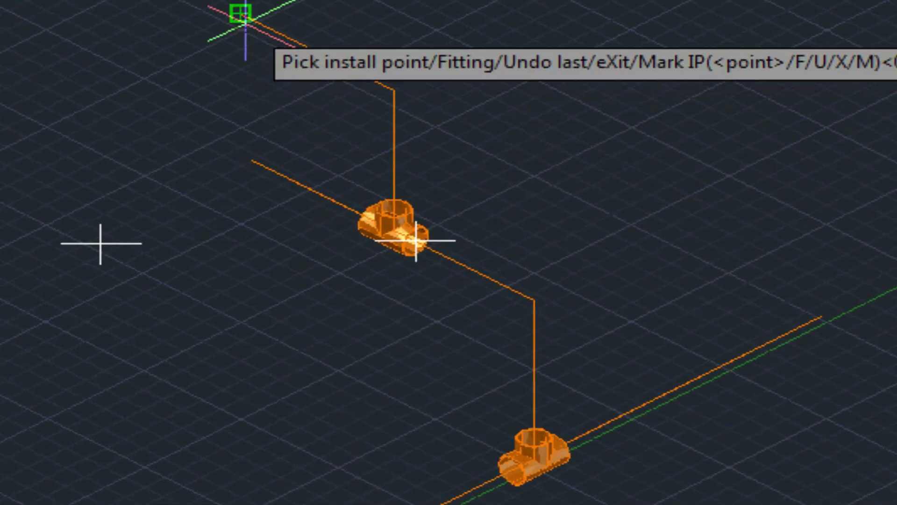
pyautogui.click(240, 14)
pyautogui.click(394, 89)
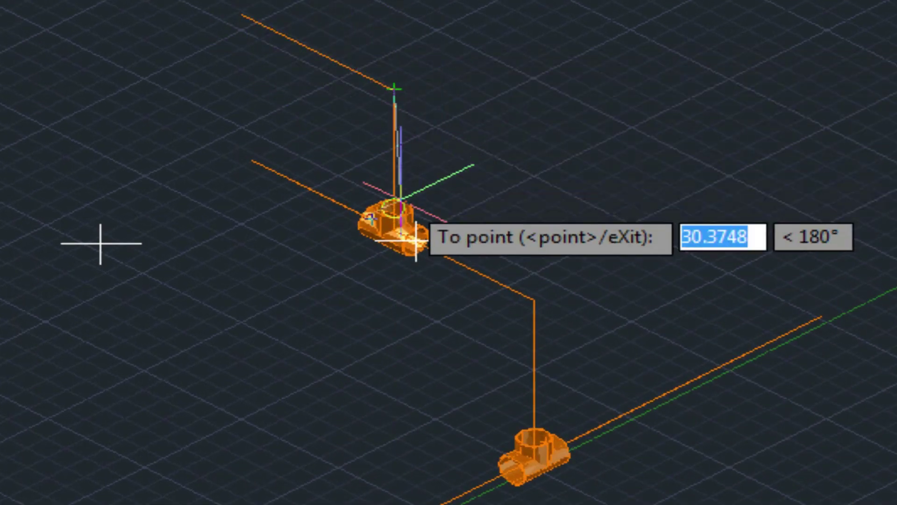
pyautogui.click(394, 207)
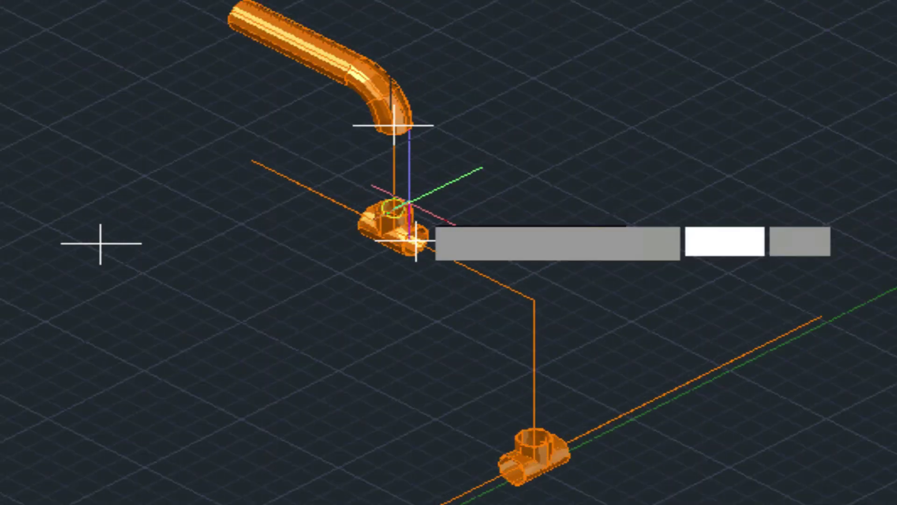
pyautogui.press('Return')
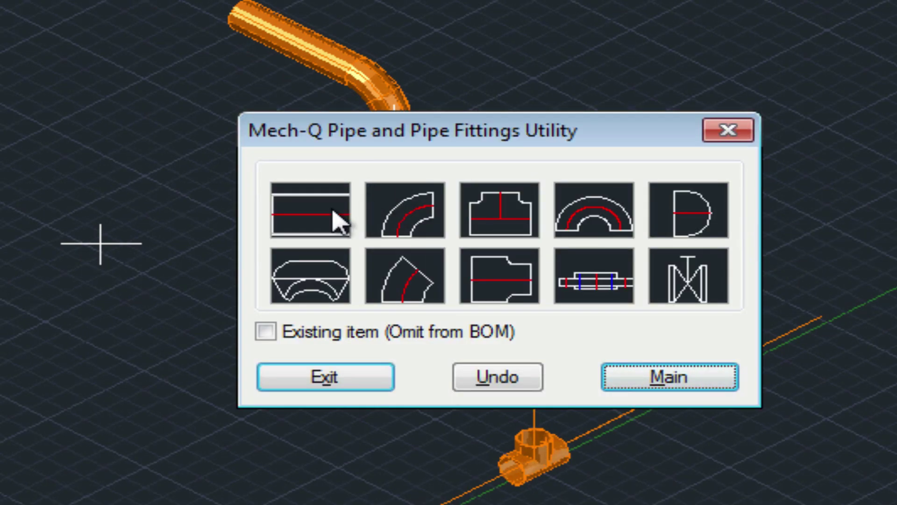
# Step: Draw a straight 6 inch pipe from the middle line's free end to the near run end of the upper tee
pyautogui.click(338, 222)
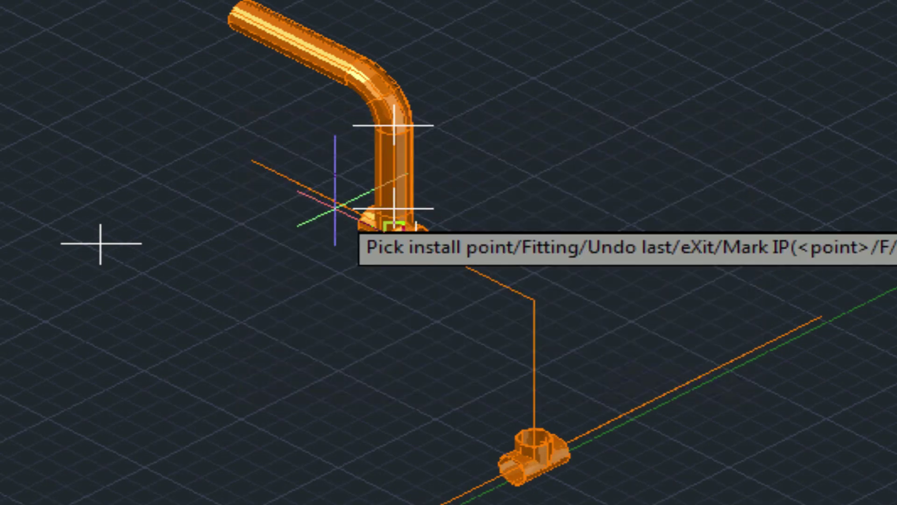
pyautogui.click(252, 160)
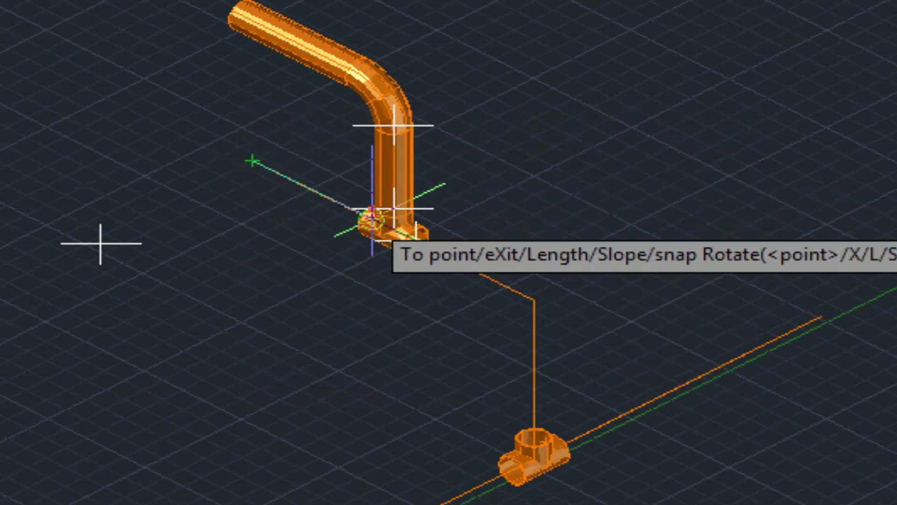
pyautogui.click(372, 219)
pyautogui.press('Return')
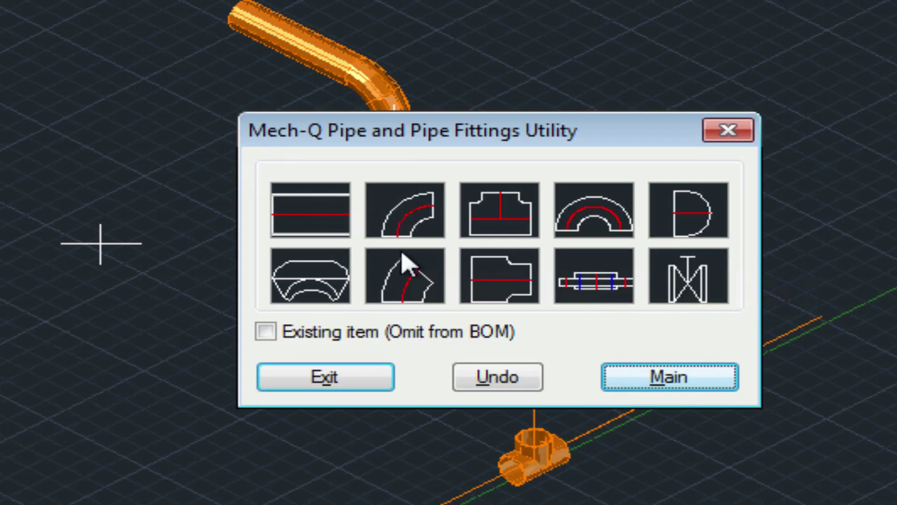
# Step: Draw 6 inch pipe from the upper tee's open run end around the corner with an elbow and down to the lower tee's branch
pyautogui.click(337, 231)
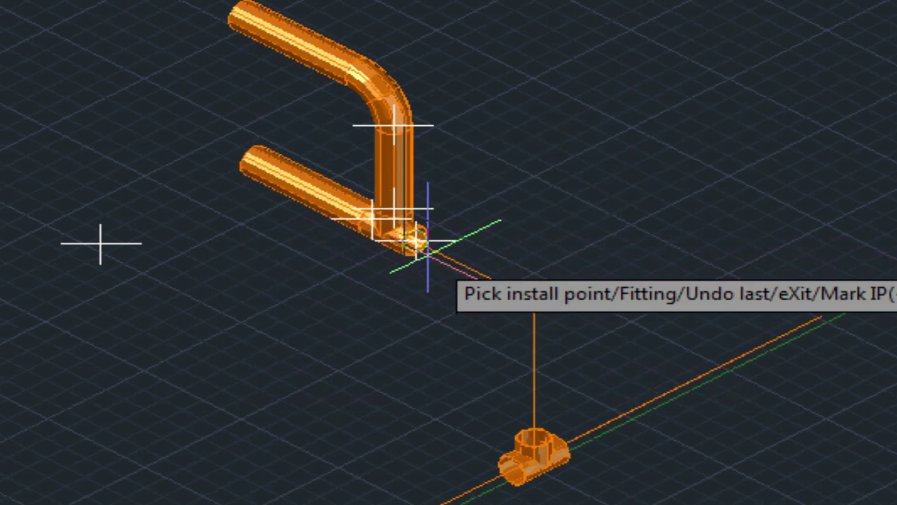
pyautogui.click(534, 300)
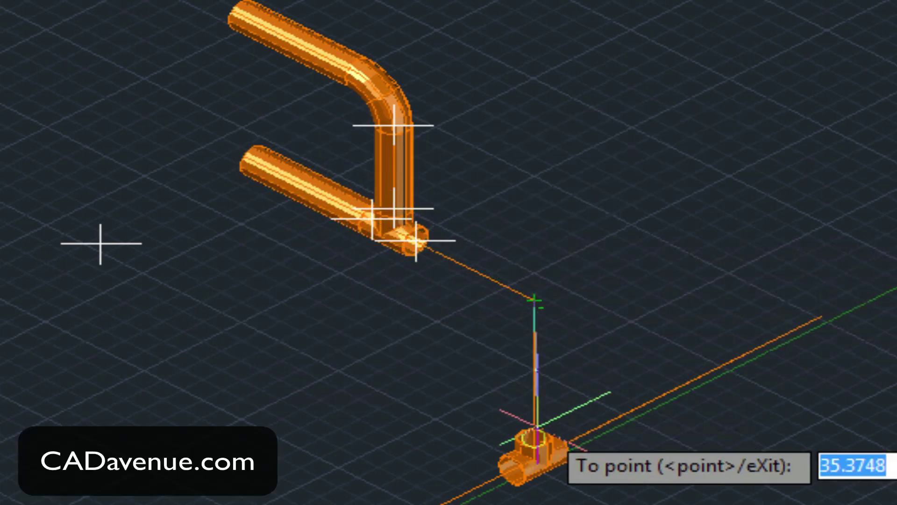
pyautogui.click(571, 444)
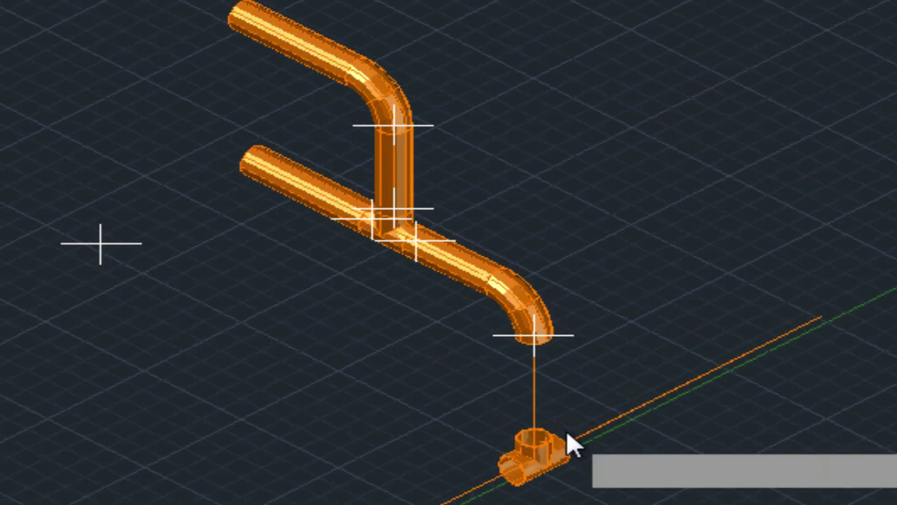
pyautogui.press('Return')
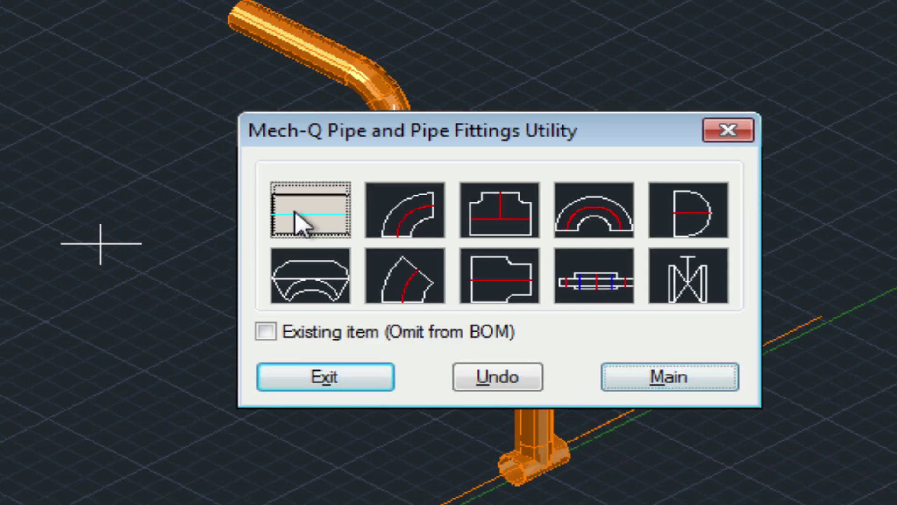
# Step: Draw straight pipes from both run ends of the lower tee to the two free ends of the bottom line
pyautogui.click(296, 220)
pyautogui.click(572, 451)
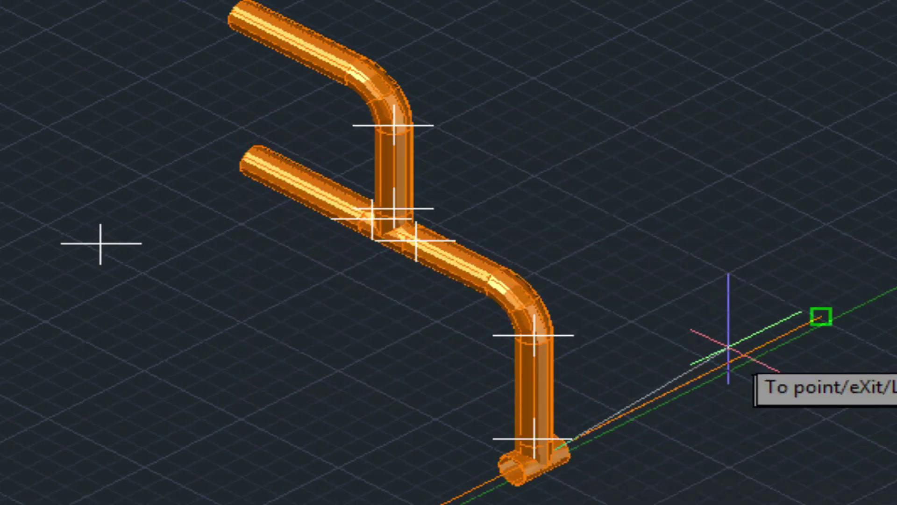
pyautogui.click(821, 316)
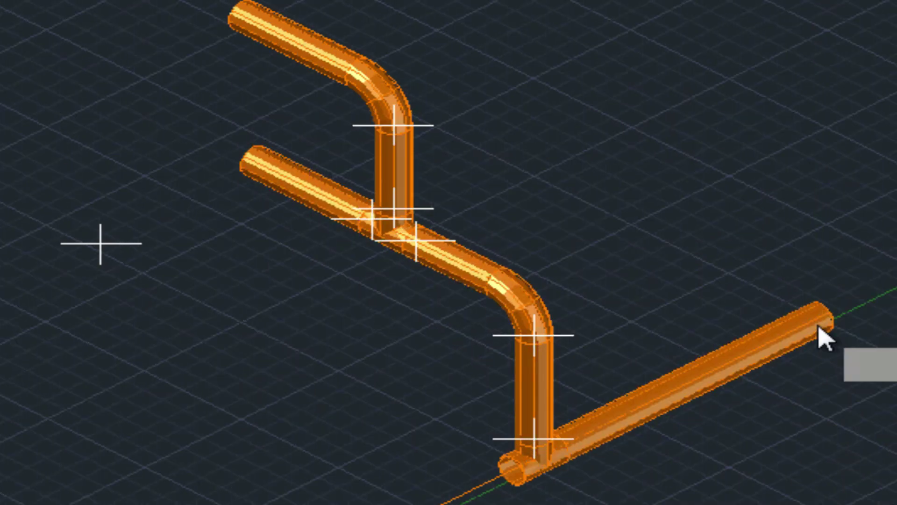
pyautogui.click(320, 220)
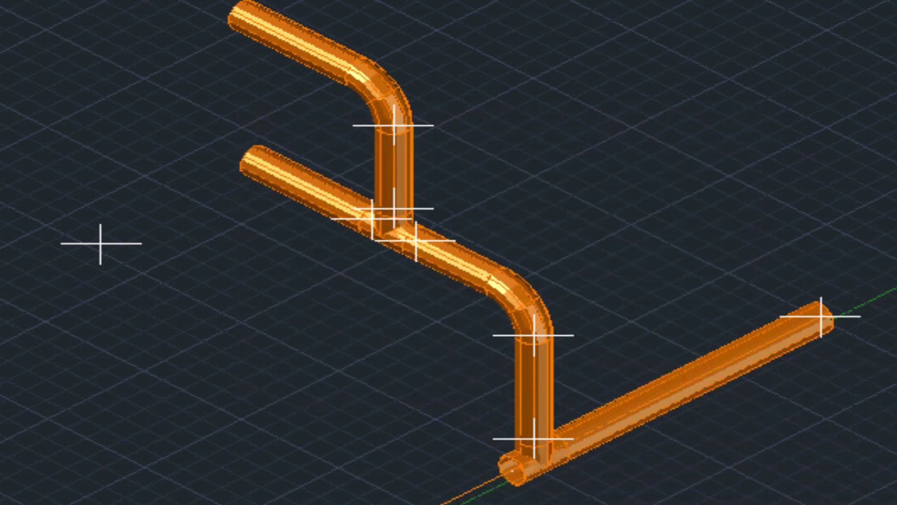
pyautogui.press('Return')
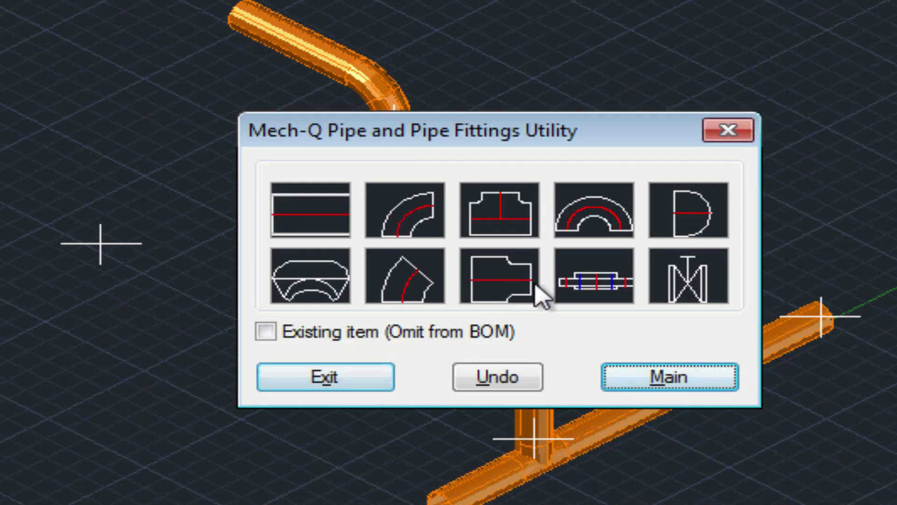
# Step: Insert a single slip-on raised-face flange with bolts at the far end of the long bottom pipe, oriented outward along the pipe
pyautogui.click(603, 281)
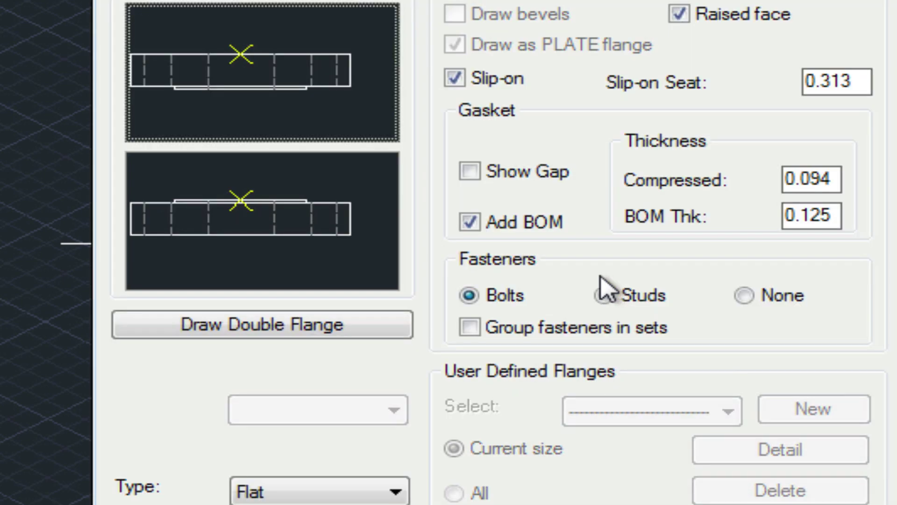
pyautogui.click(246, 61)
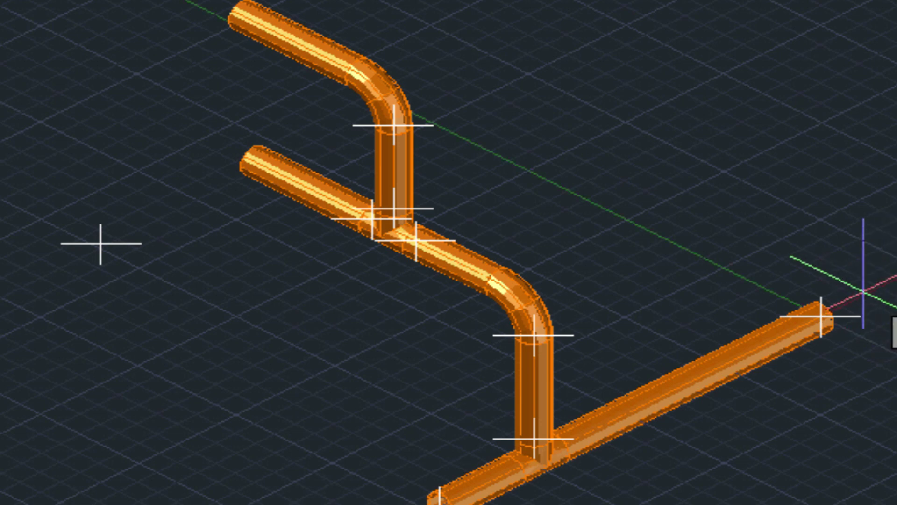
pyautogui.click(867, 304)
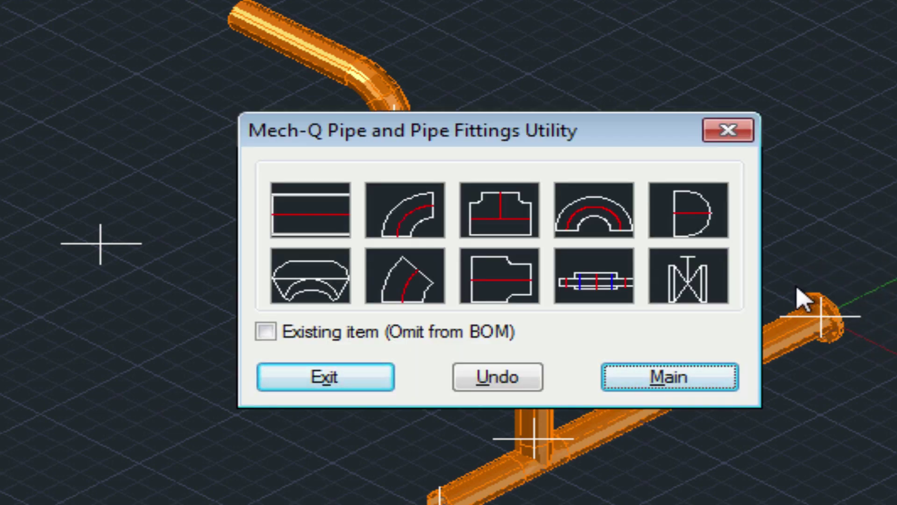
# Step: Insert a handwheel valve on the flange at the long bottom pipe's end, extending outward along the pipe axis, and exit the fittings utility
pyautogui.click(705, 287)
pyautogui.click(222, 92)
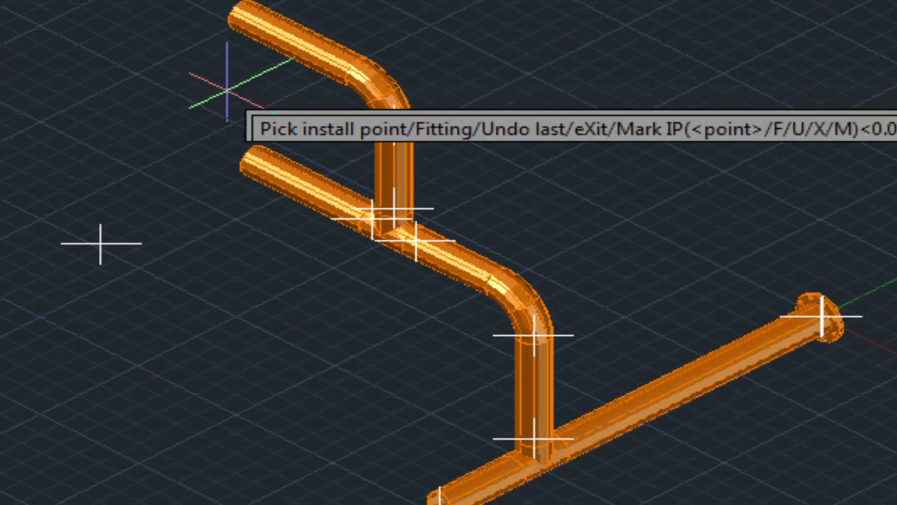
pyautogui.click(670, 295)
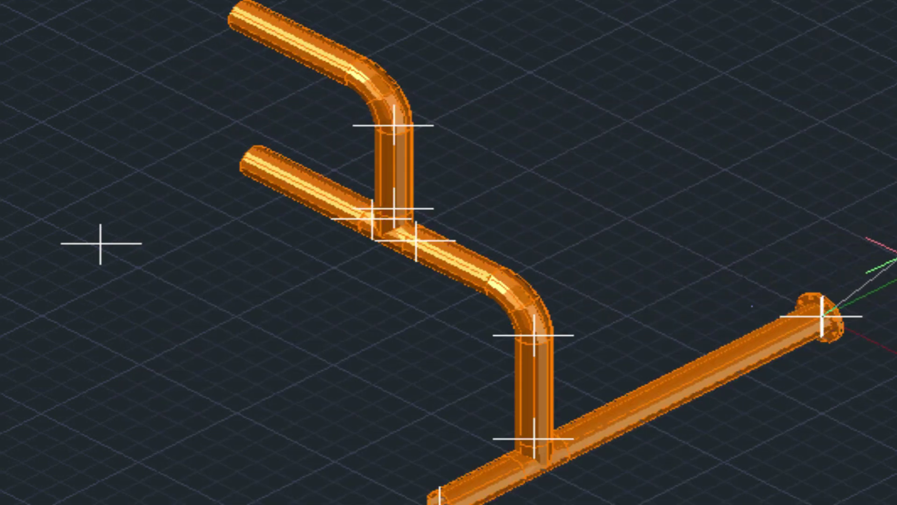
pyautogui.click(893, 271)
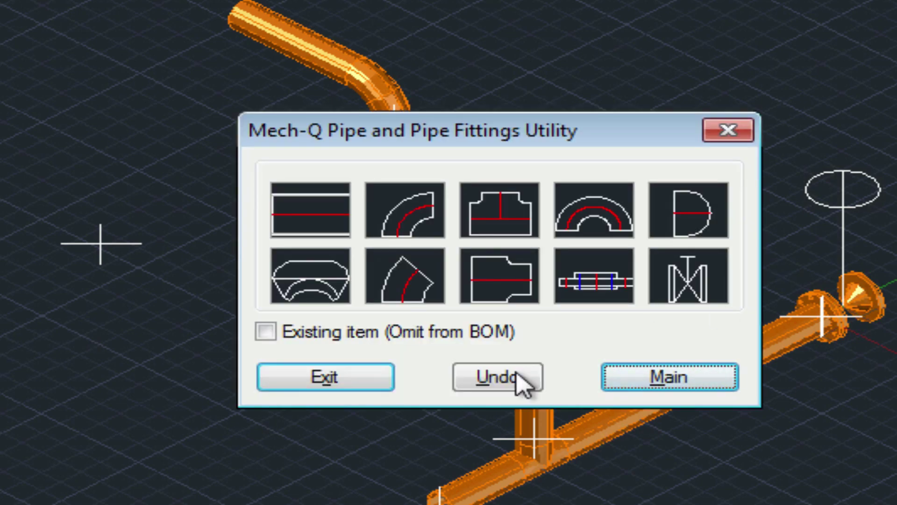
pyautogui.click(330, 386)
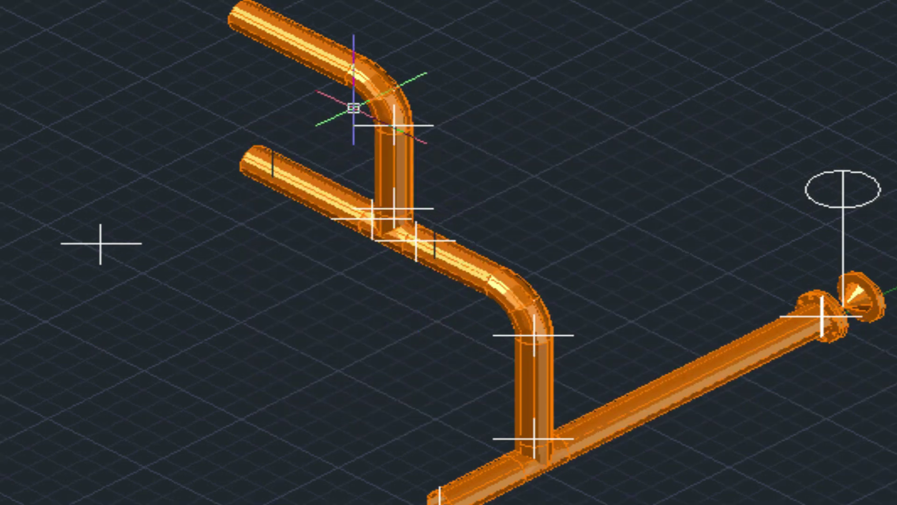
# Step: Zoom in on the upper tee and elbows to examine the finished piping
pyautogui.write('z')
pyautogui.press('Return')
pyautogui.click(284, 59)
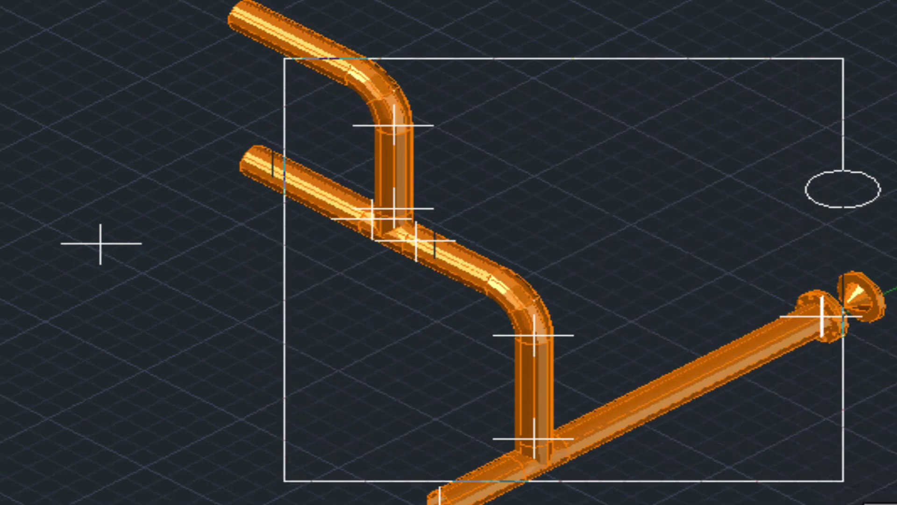
pyautogui.press('Escape')
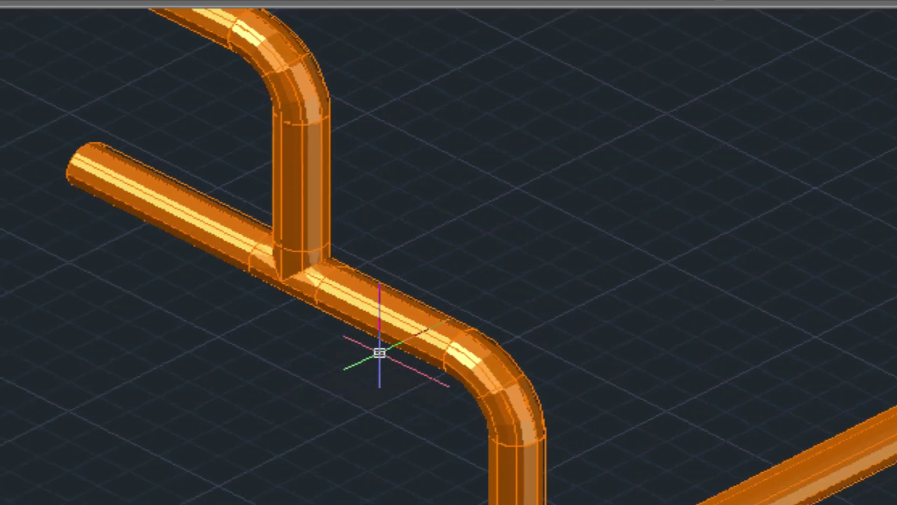